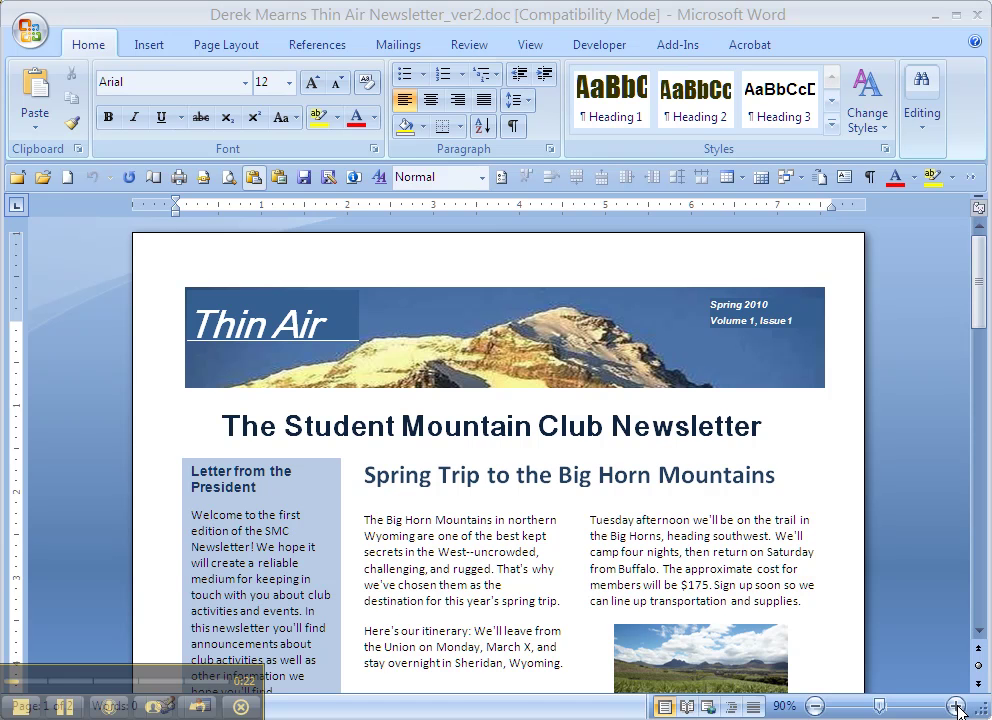
Zoom the newsletter page from 90% to 120% so the Thin Air banner appears larger.
{"action": "left_click", "coordinate": [957, 707]}
{"action": "left_click", "coordinate": [957, 707]}
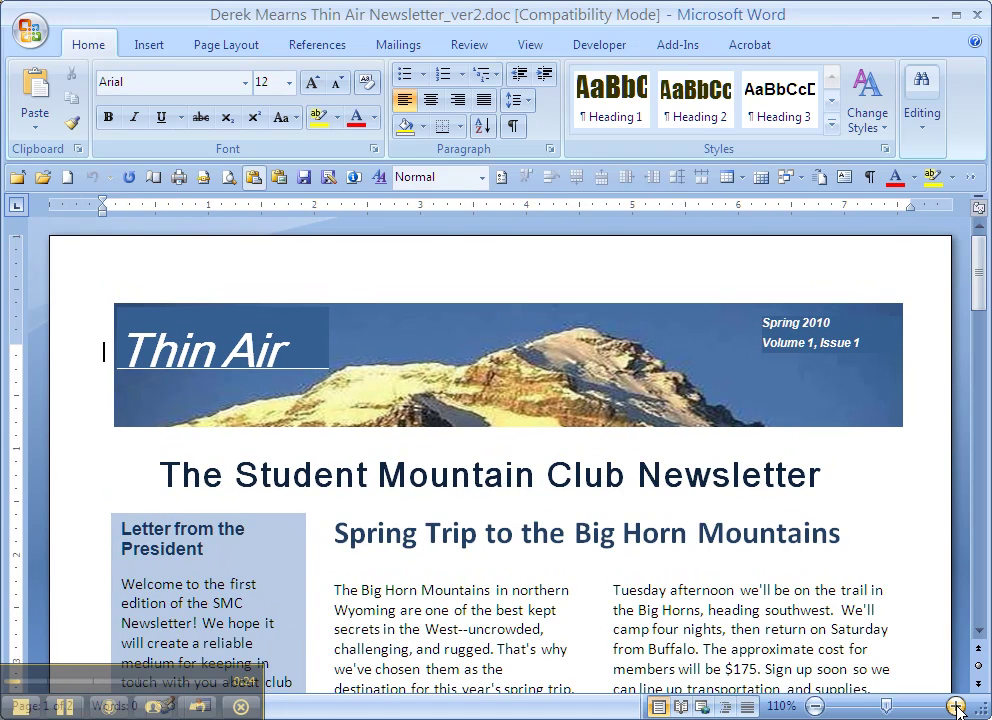
{"action": "left_click", "coordinate": [957, 707]}
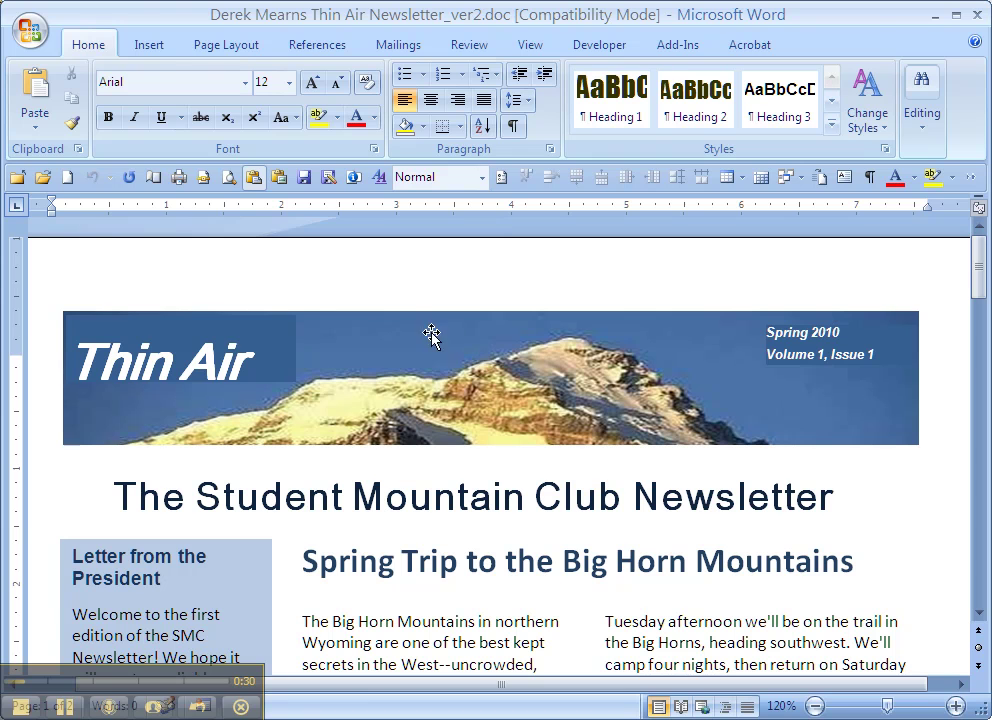
Select the whole Thin Air title text box and open the Home tab's Shading colour list.
{"action": "left_click", "coordinate": [252, 380]}
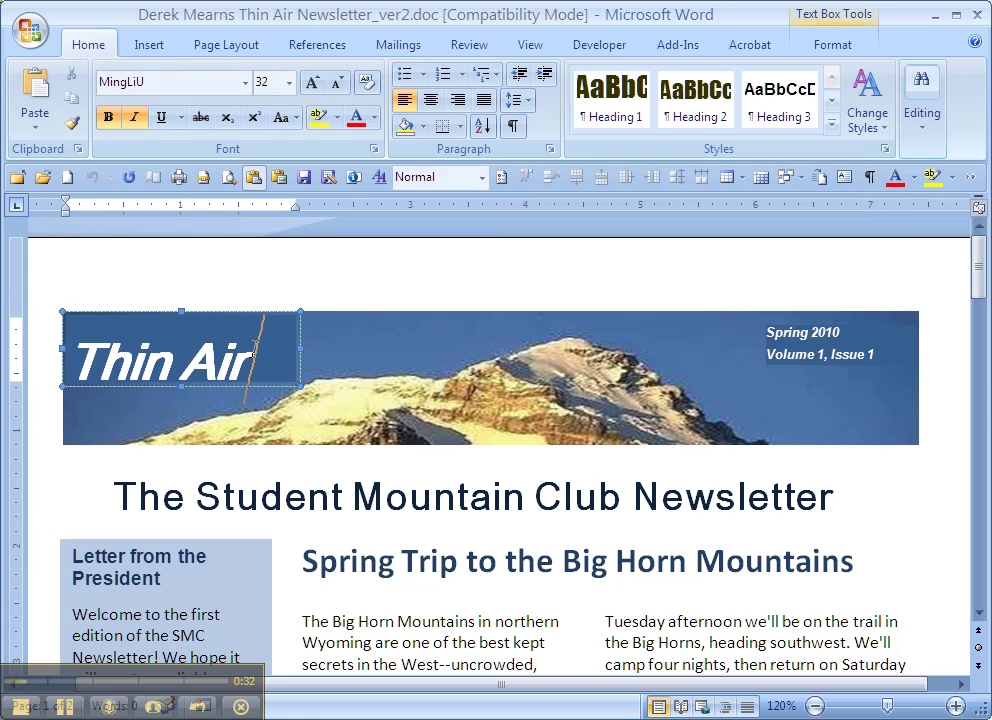
{"action": "left_click", "coordinate": [257, 388]}
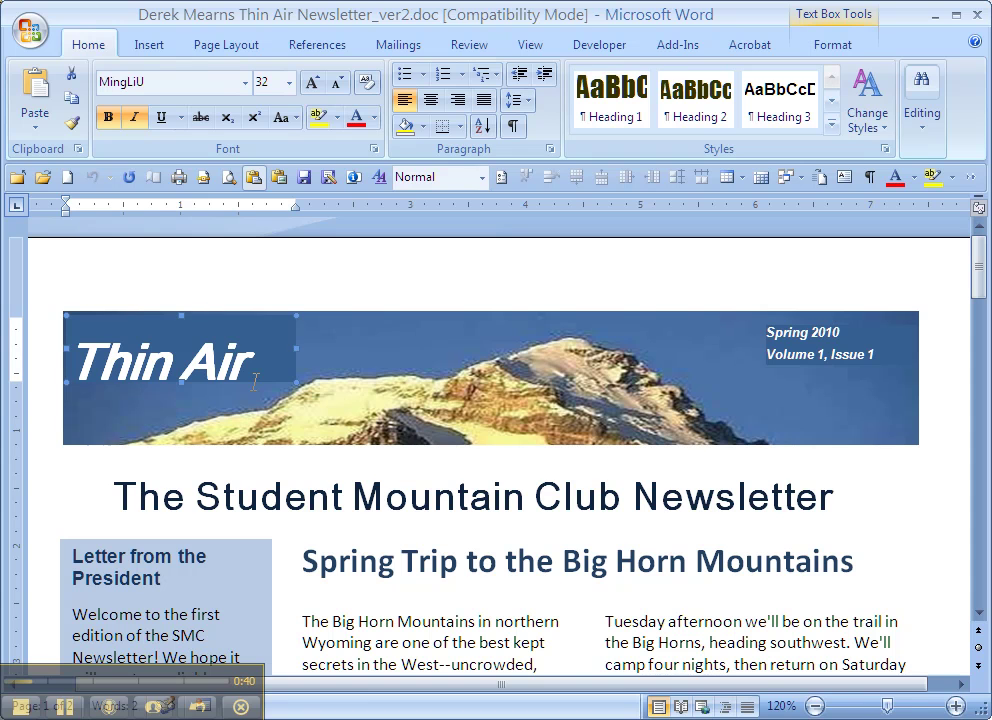
{"action": "left_click", "coordinate": [265, 365]}
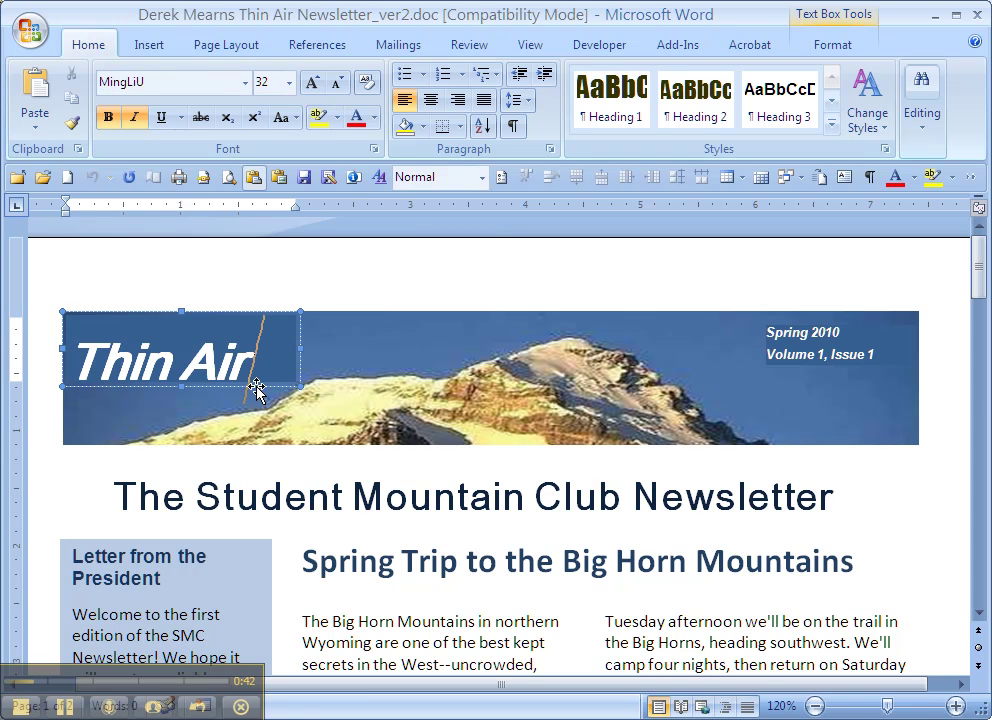
{"action": "left_click", "coordinate": [257, 388]}
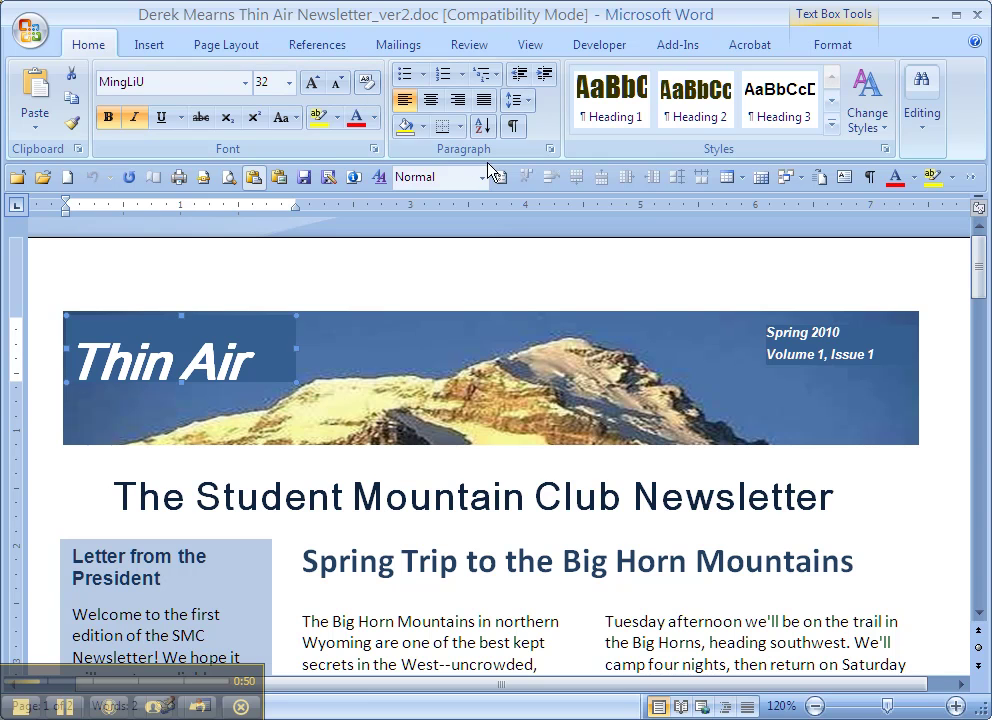
{"action": "left_click", "coordinate": [424, 129]}
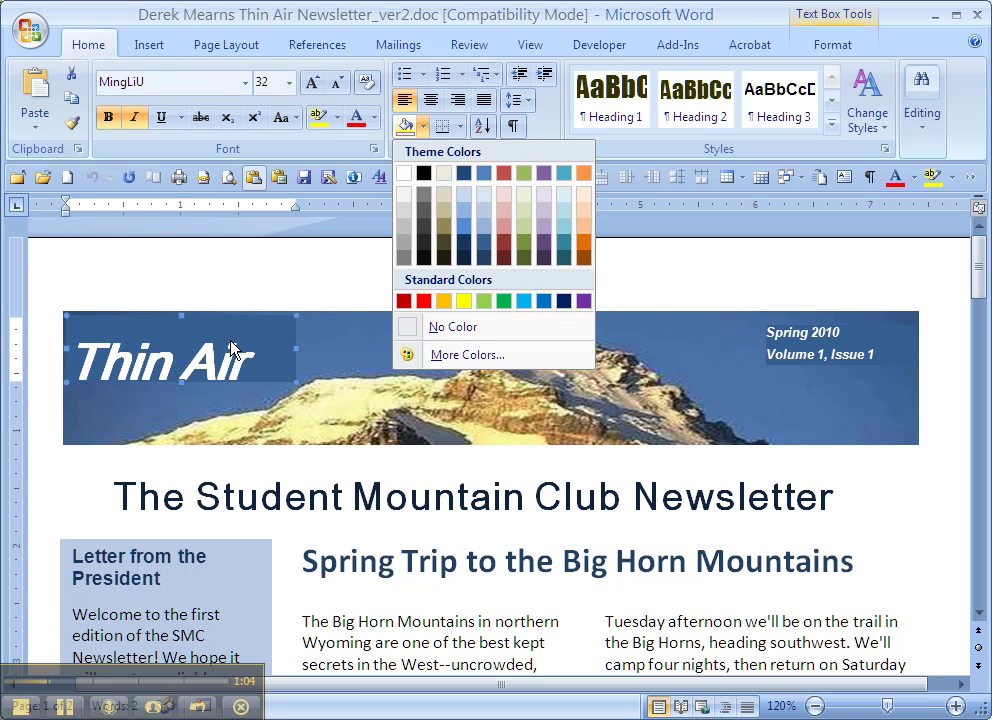
Apply Shape Fill > No Fill to the Thin Air text box, reselecting it and applying No Fill again.
{"action": "left_click", "coordinate": [856, 16]}
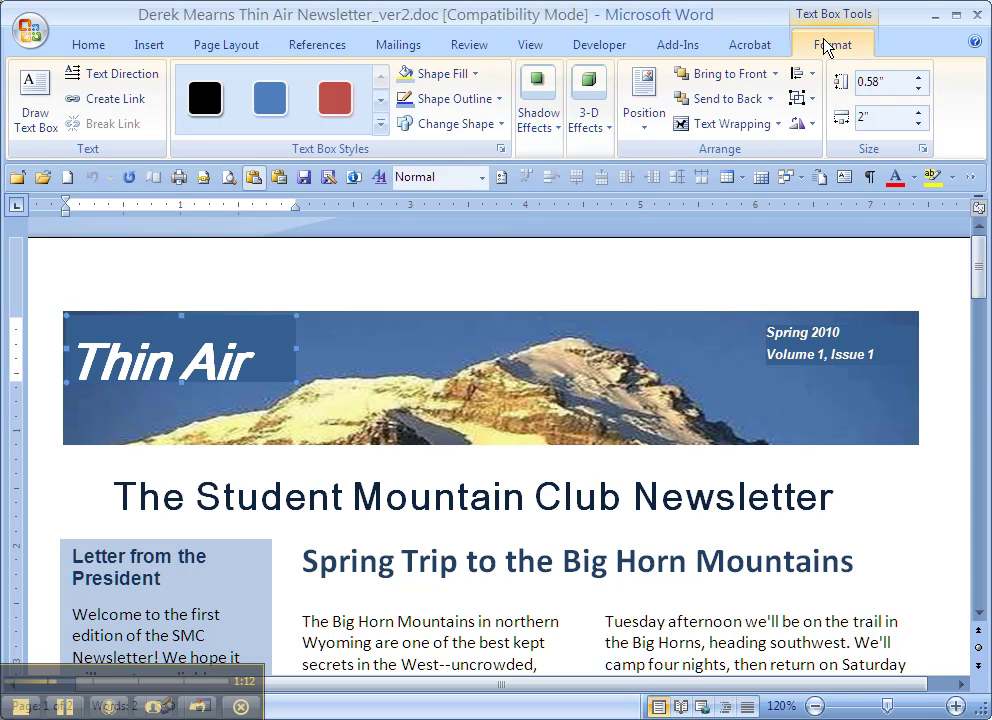
{"action": "left_click", "coordinate": [476, 80]}
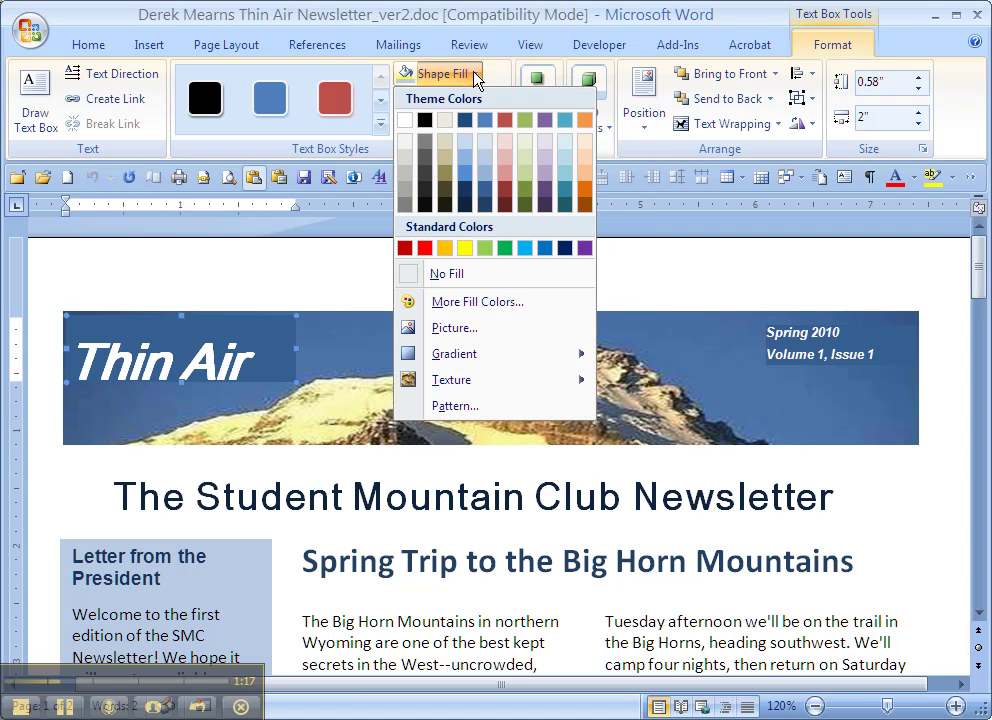
{"action": "left_click", "coordinate": [451, 274]}
{"action": "left_click", "coordinate": [407, 281]}
{"action": "left_click", "coordinate": [303, 332]}
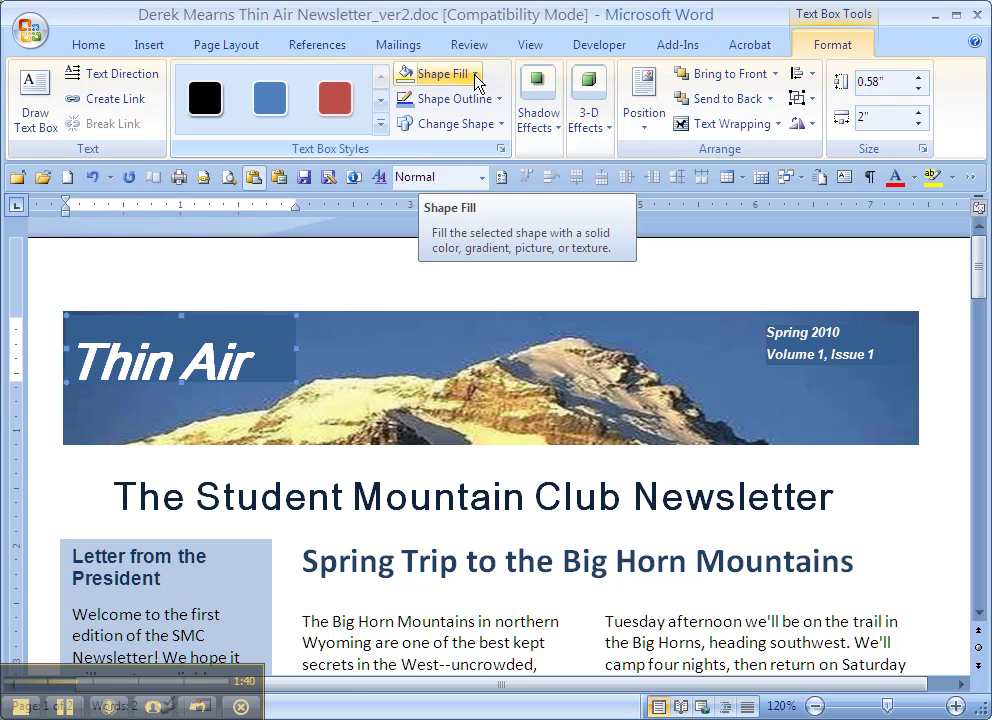
{"action": "left_click", "coordinate": [477, 83]}
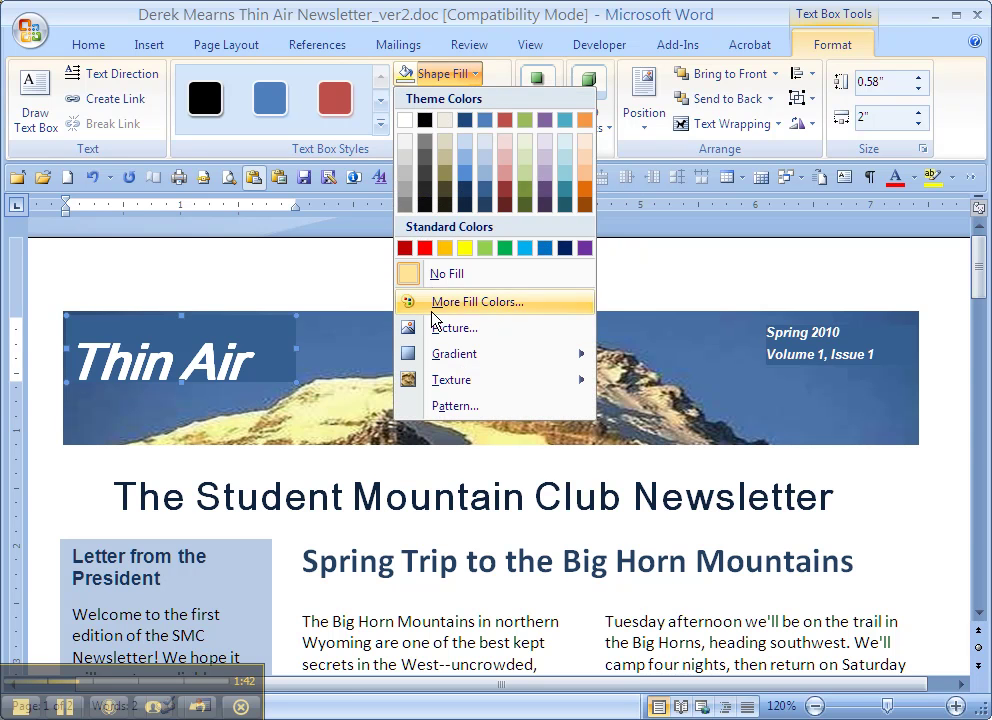
{"action": "left_click", "coordinate": [455, 283]}
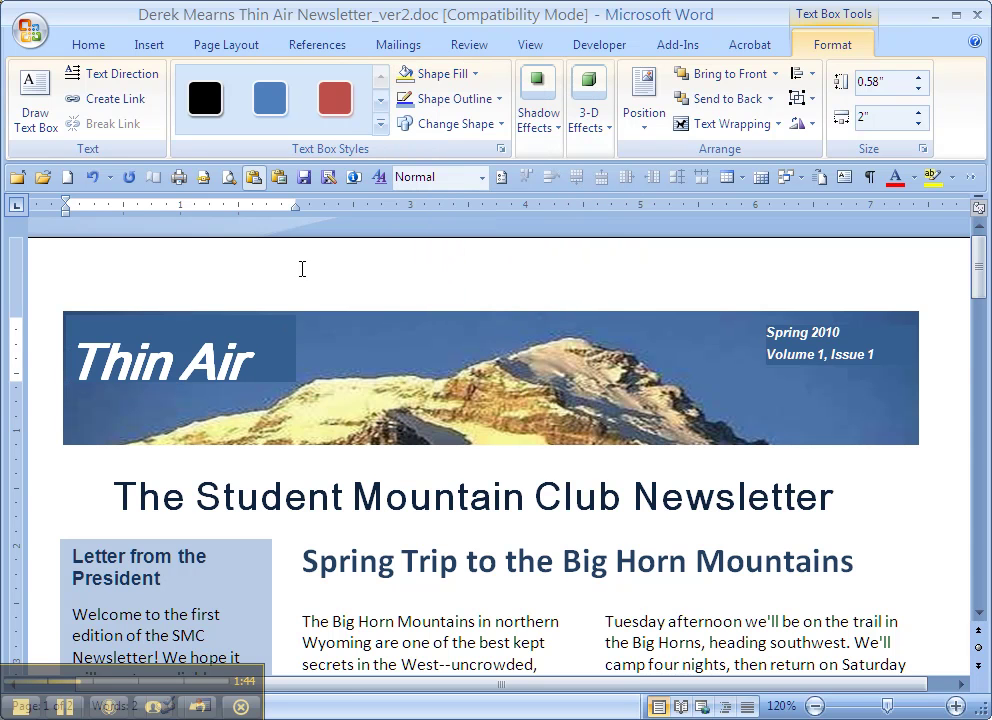
Reselect the Thin Air title box and bring up its Shading colour list once more.
{"action": "left_click", "coordinate": [53, 354]}
{"action": "left_click", "coordinate": [268, 367]}
{"action": "left_click", "coordinate": [257, 380]}
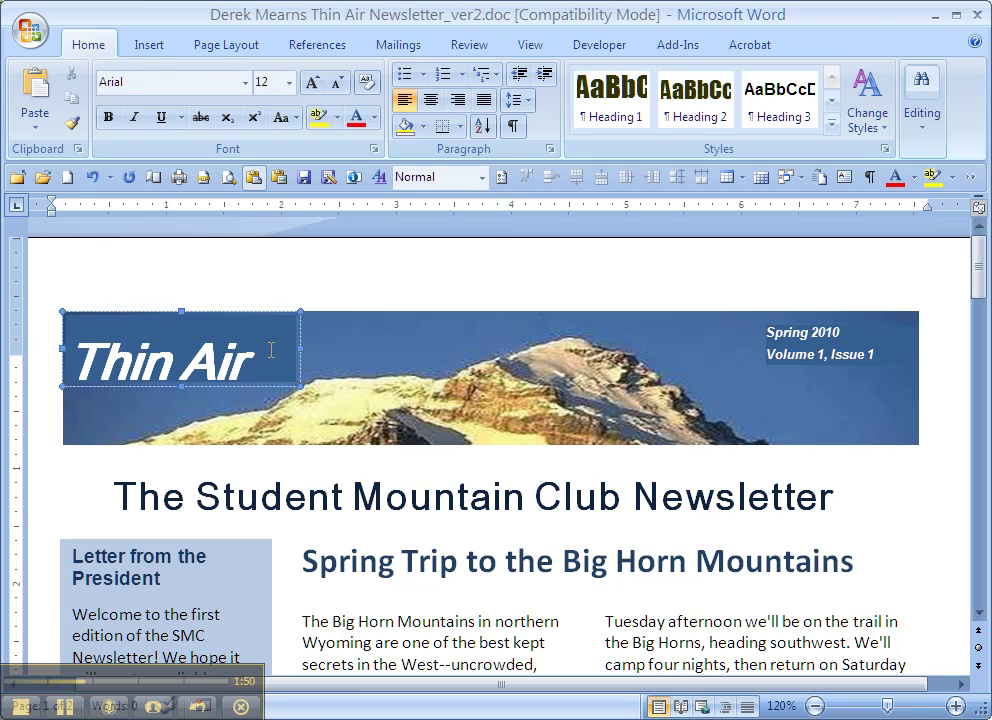
{"action": "left_click", "coordinate": [295, 343]}
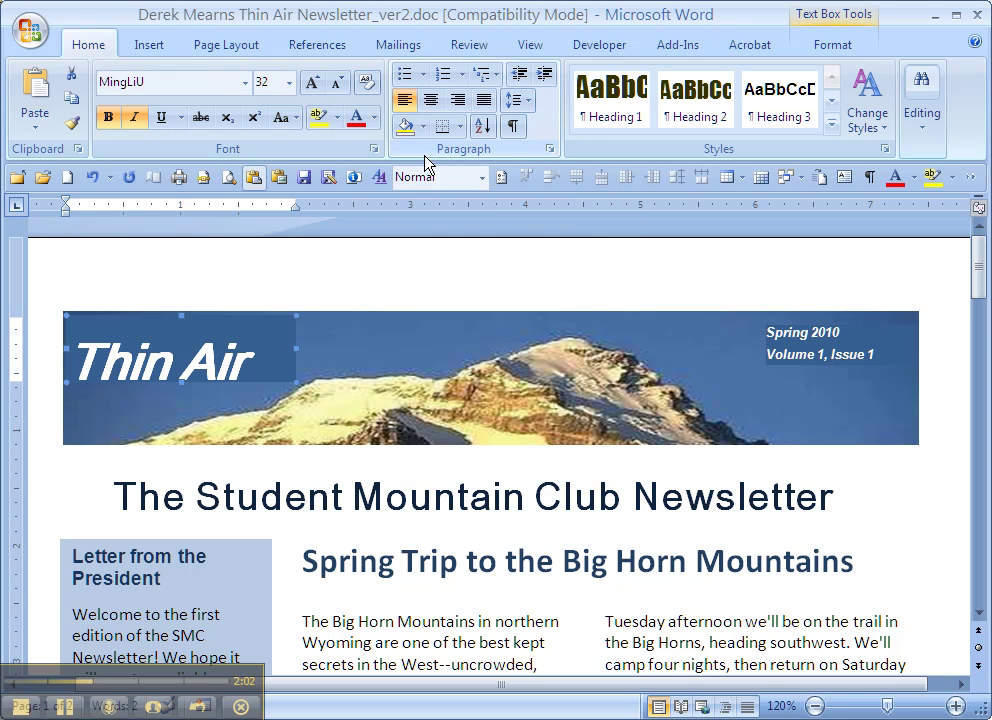
{"action": "left_click", "coordinate": [424, 126]}
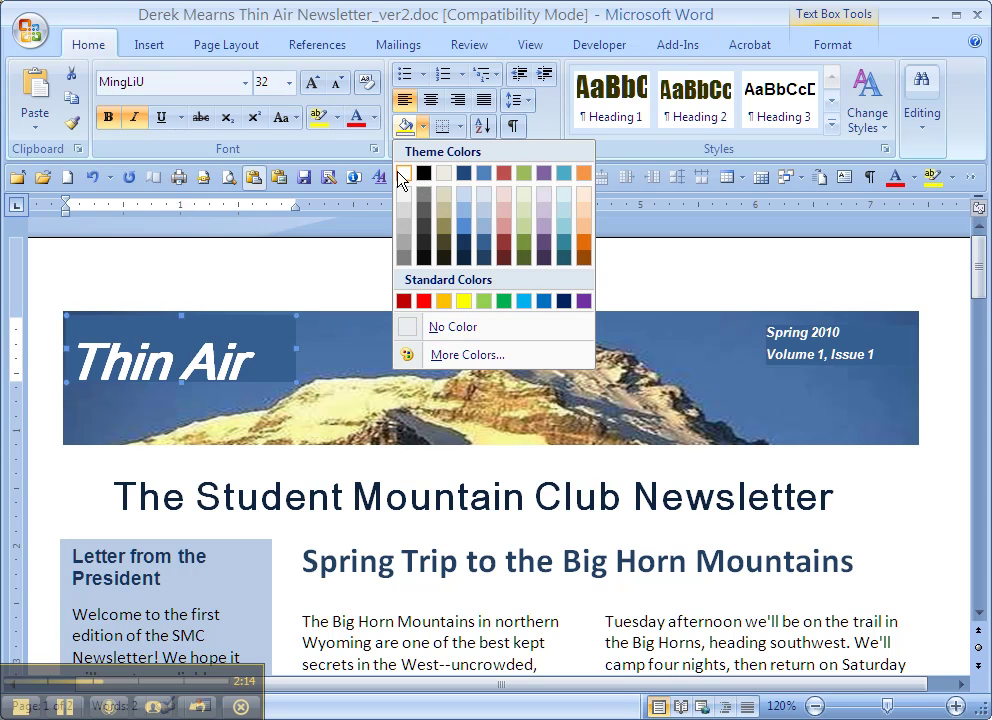
Set the Thin Air box's shading to No Color and its shape fill to No Fill.
{"action": "left_click", "coordinate": [452, 328]}
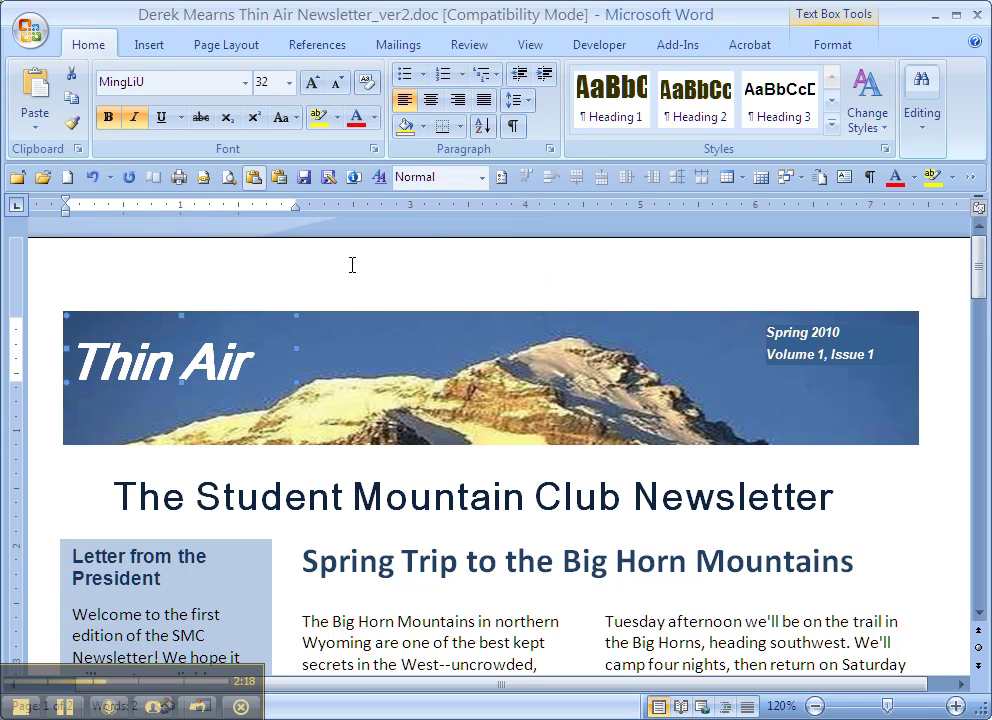
{"action": "left_click", "coordinate": [838, 44]}
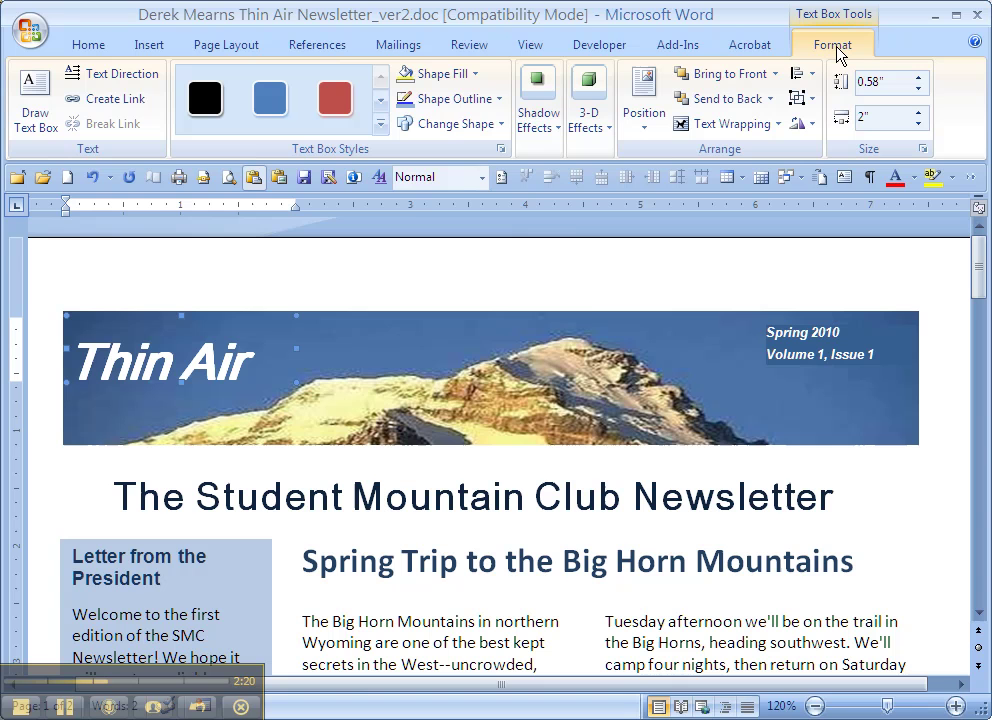
{"action": "left_click", "coordinate": [433, 76]}
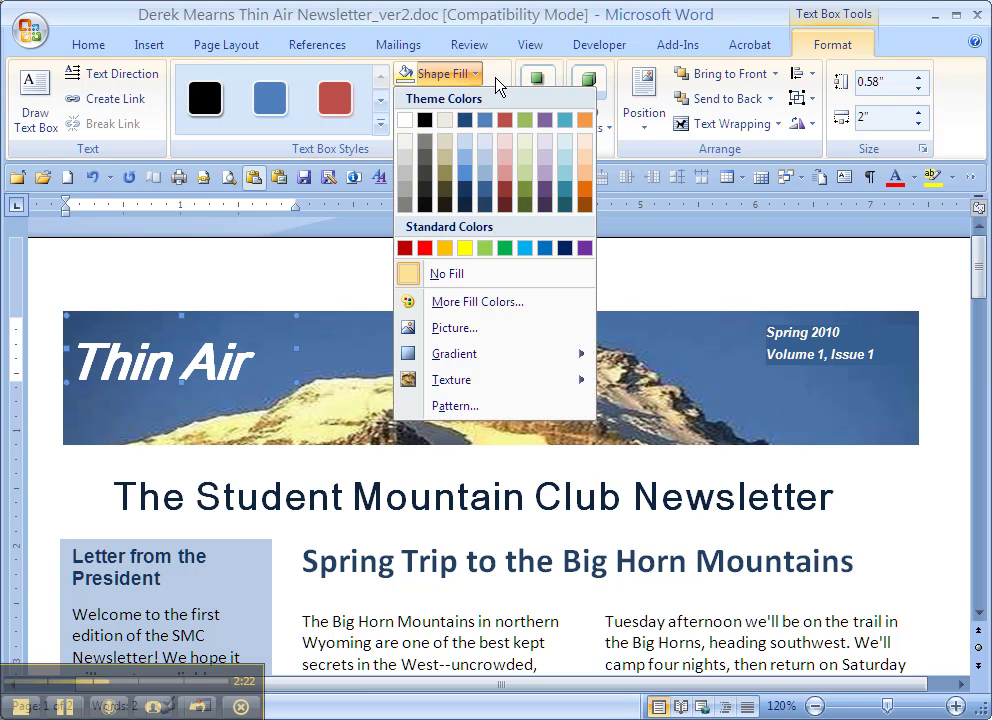
{"action": "left_click", "coordinate": [448, 274]}
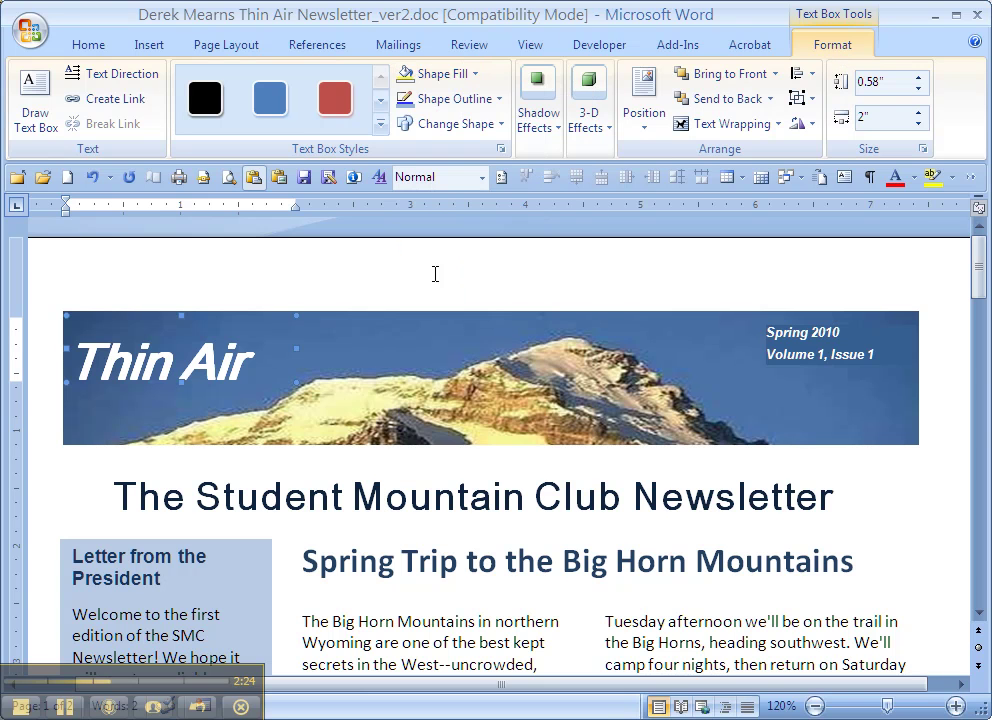
Deselect and recheck the Thin Air box to confirm the mountain photo shows behind the title.
{"action": "left_click", "coordinate": [380, 285]}
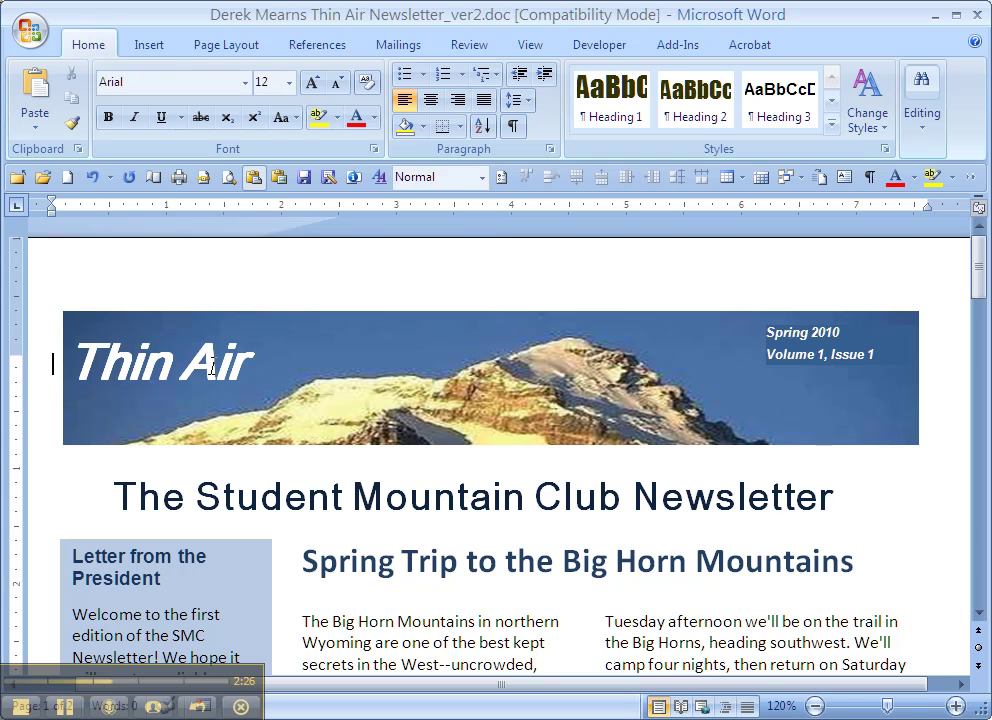
{"action": "left_click", "coordinate": [137, 366]}
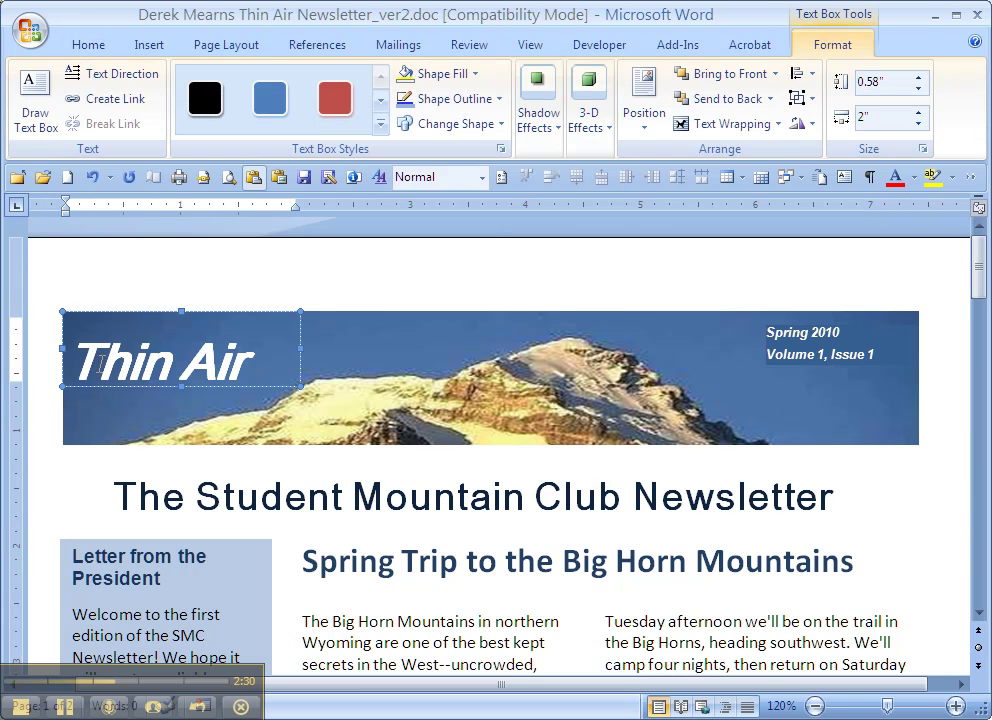
{"action": "left_click", "coordinate": [383, 270]}
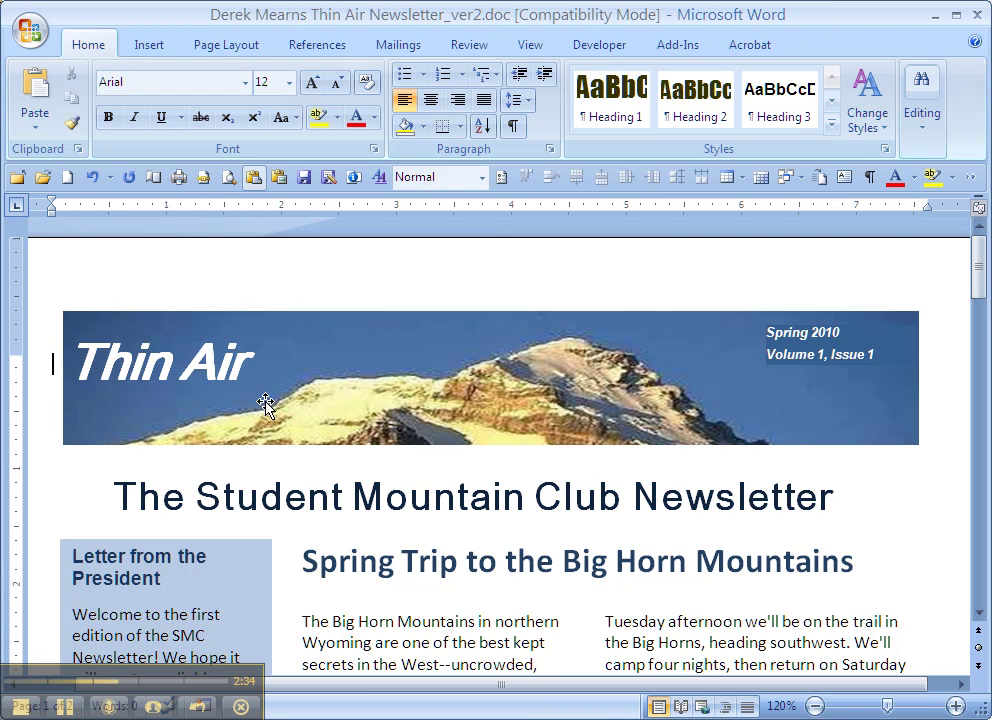
Give the Spring 2010 issue box No Color shading and No Fill shape fill, then deselect it.
{"action": "left_click", "coordinate": [793, 352]}
{"action": "left_click", "coordinate": [793, 352]}
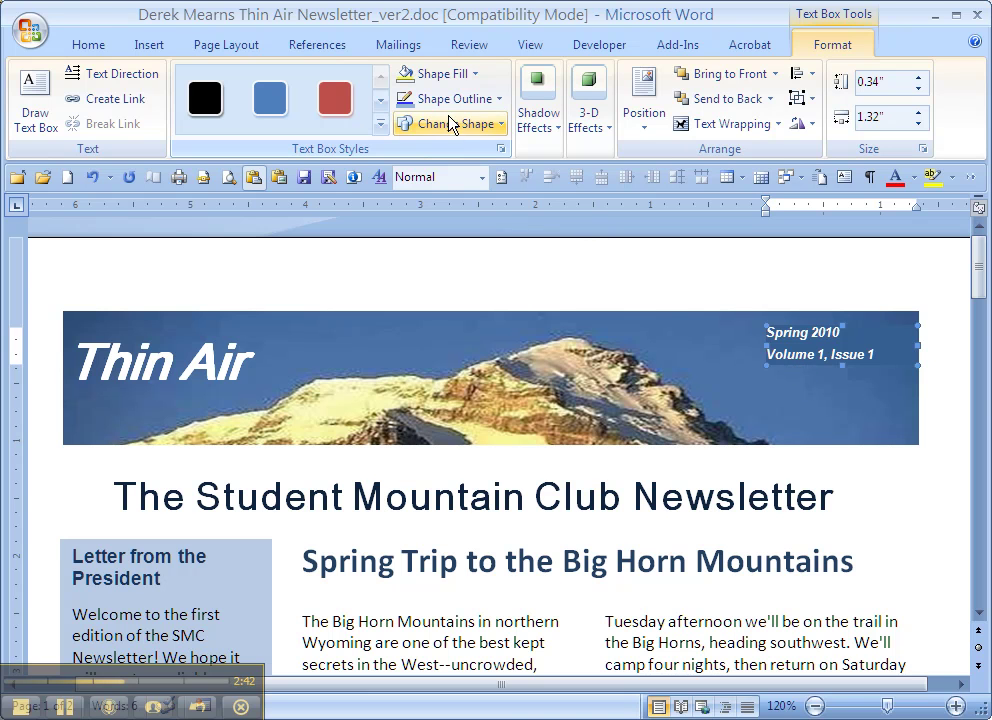
{"action": "left_click", "coordinate": [92, 45]}
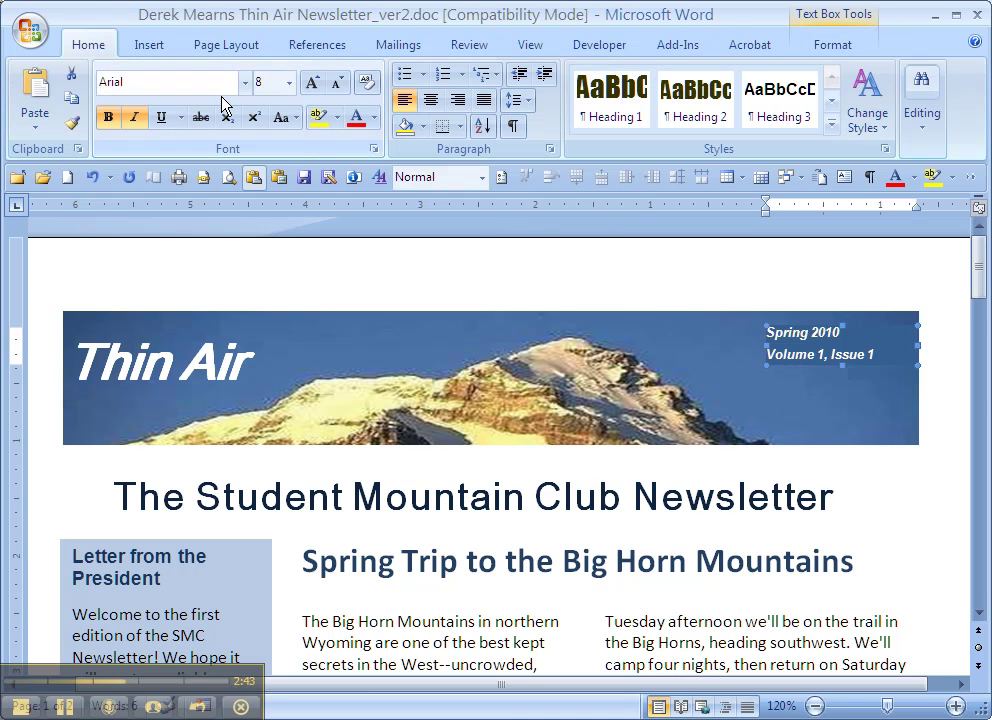
{"action": "left_click", "coordinate": [424, 126]}
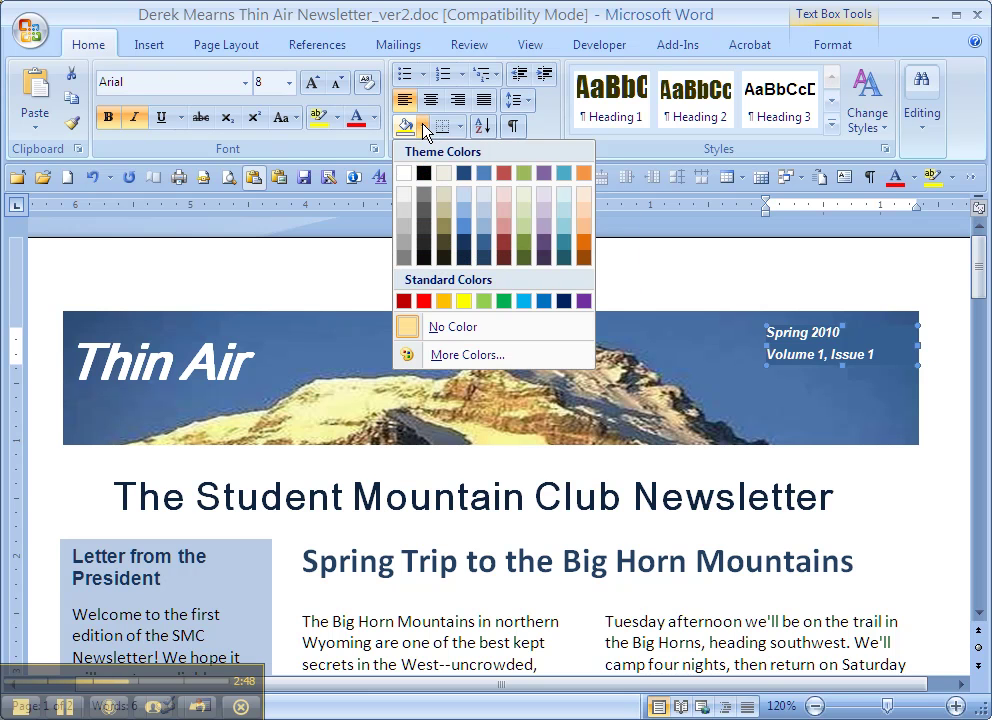
{"action": "left_click", "coordinate": [465, 328]}
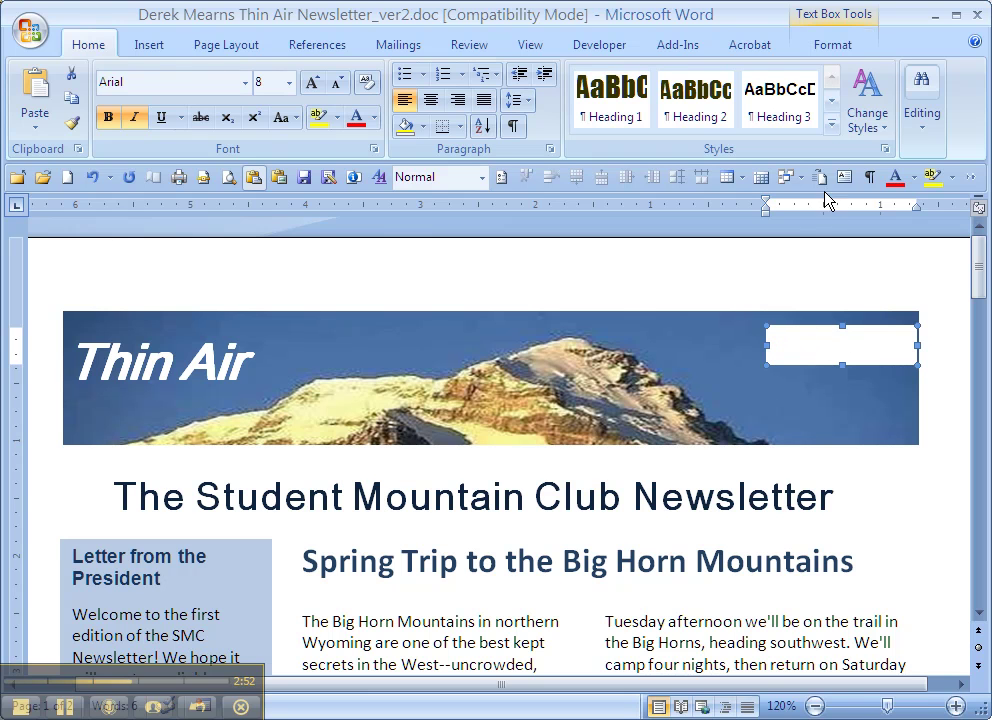
{"action": "left_click", "coordinate": [838, 20]}
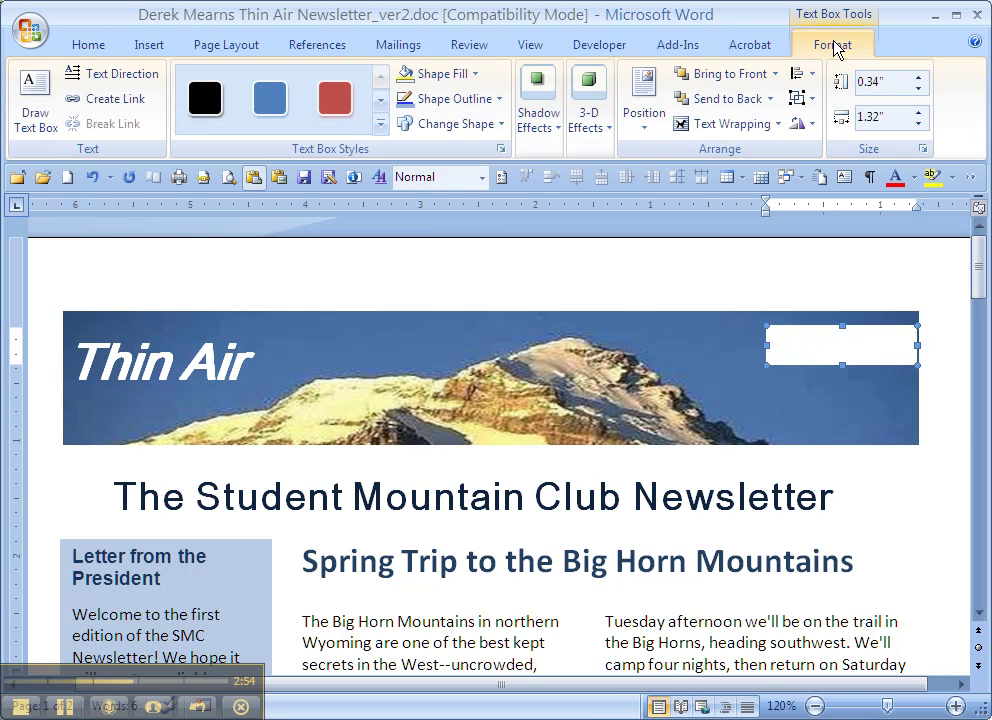
{"action": "left_click", "coordinate": [469, 78]}
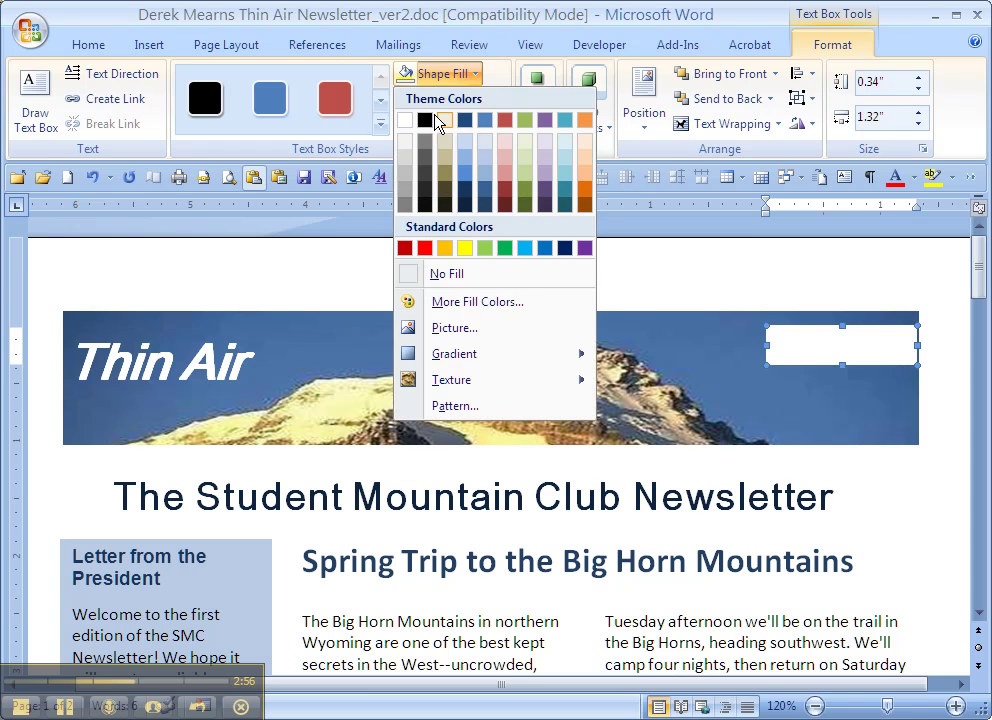
{"action": "left_click", "coordinate": [432, 273]}
{"action": "left_click", "coordinate": [679, 265]}
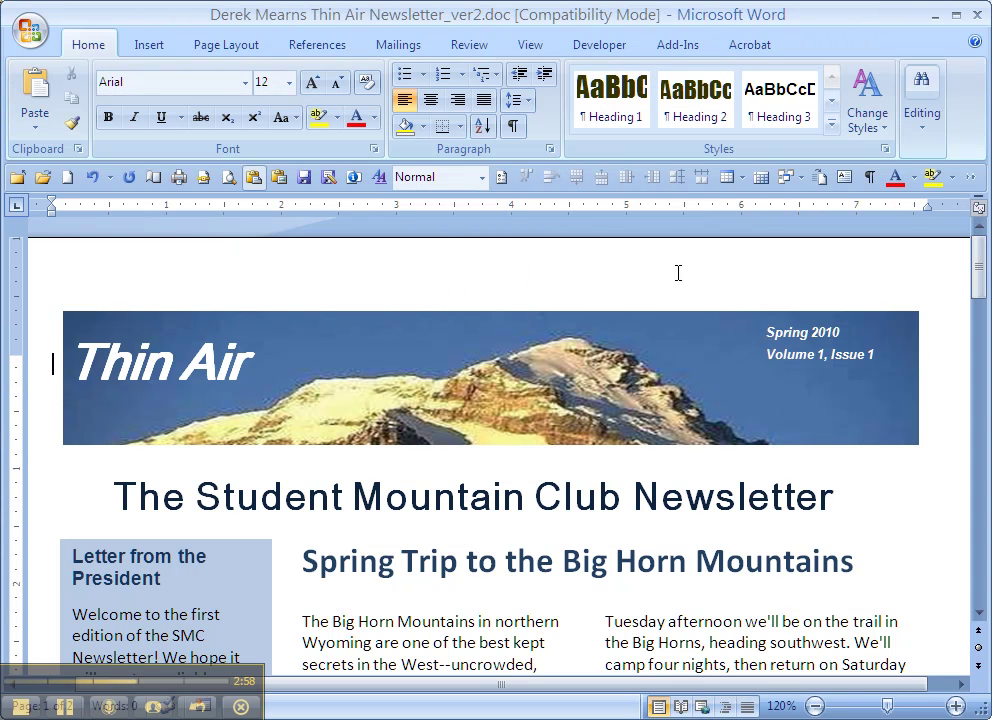